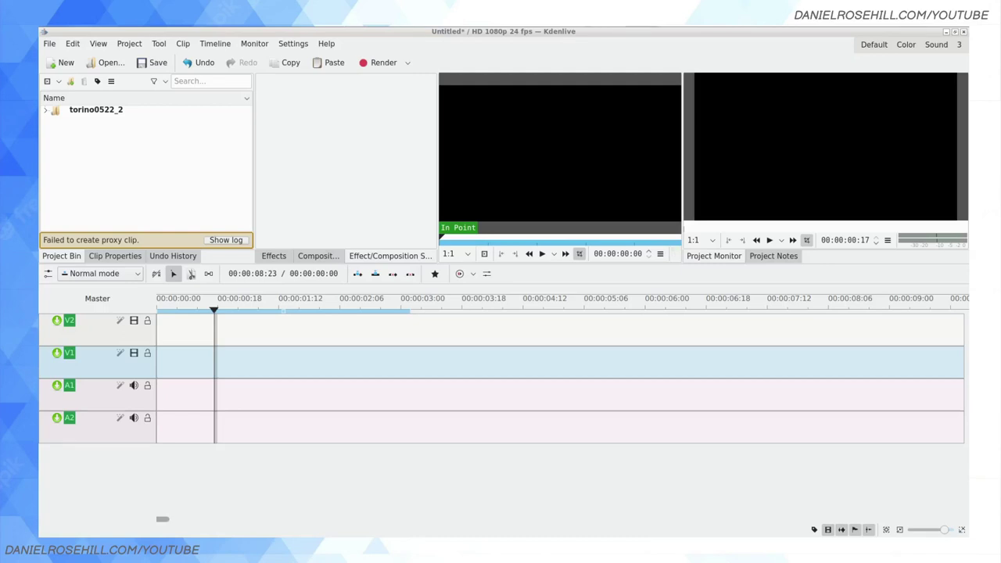
Step: Place MVI_1420.MP4 from the torino0522_2 folder at the start of the V1/A1 tracks
left_click(46, 111)
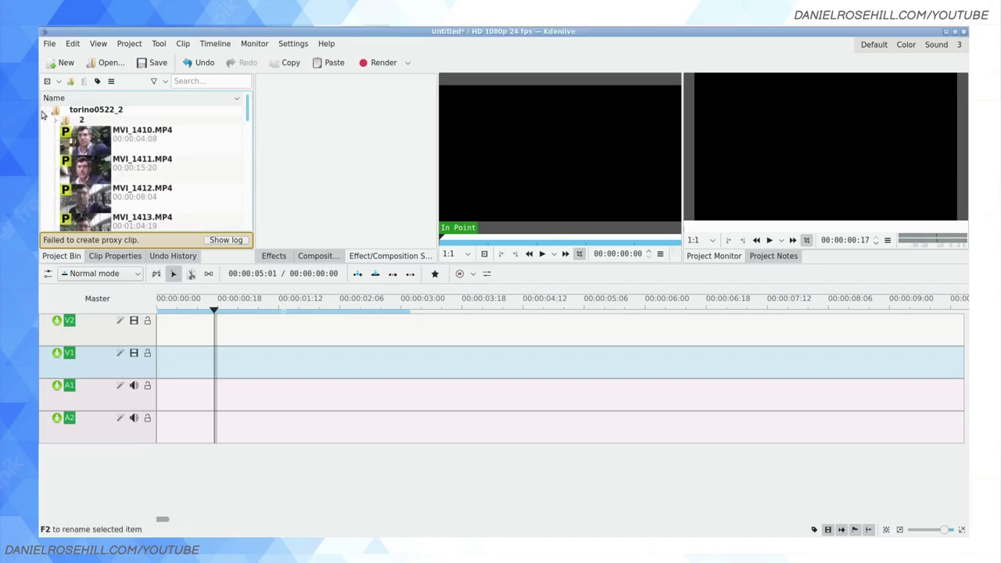
scroll(81, 138, "down", 2)
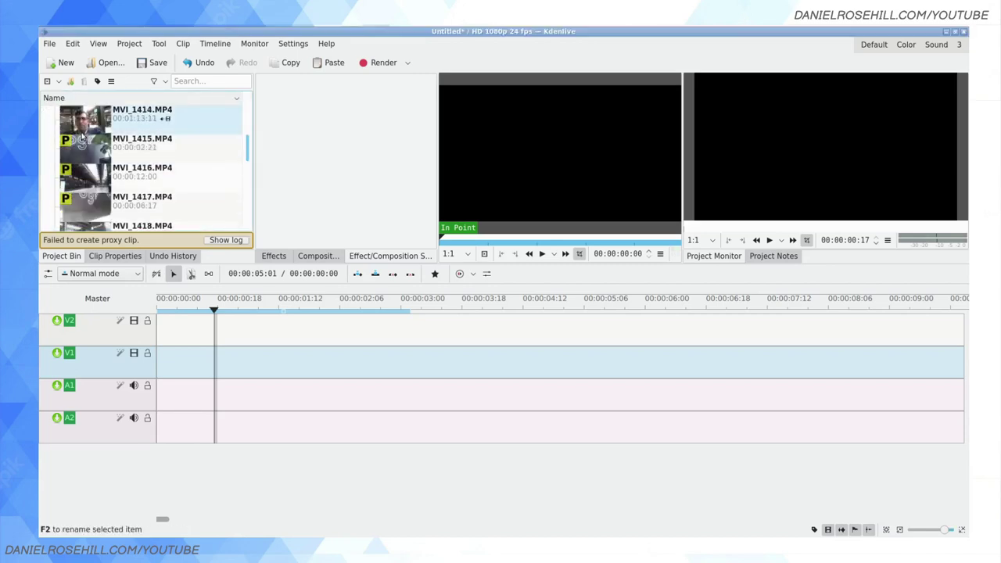
scroll(84, 138, "down", 3)
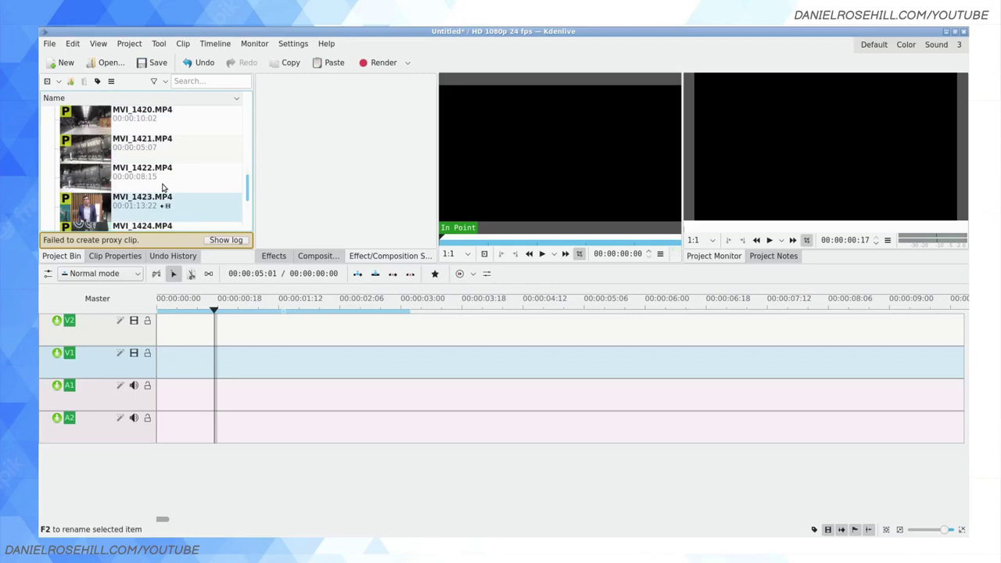
left_click_drag(142, 117, 186, 353)
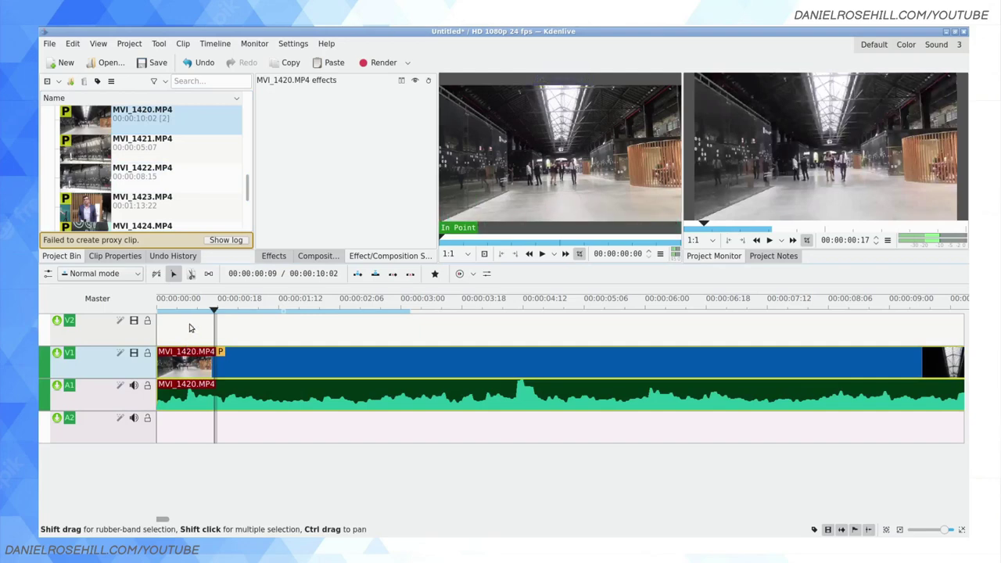
scroll(207, 201, "up", 5)
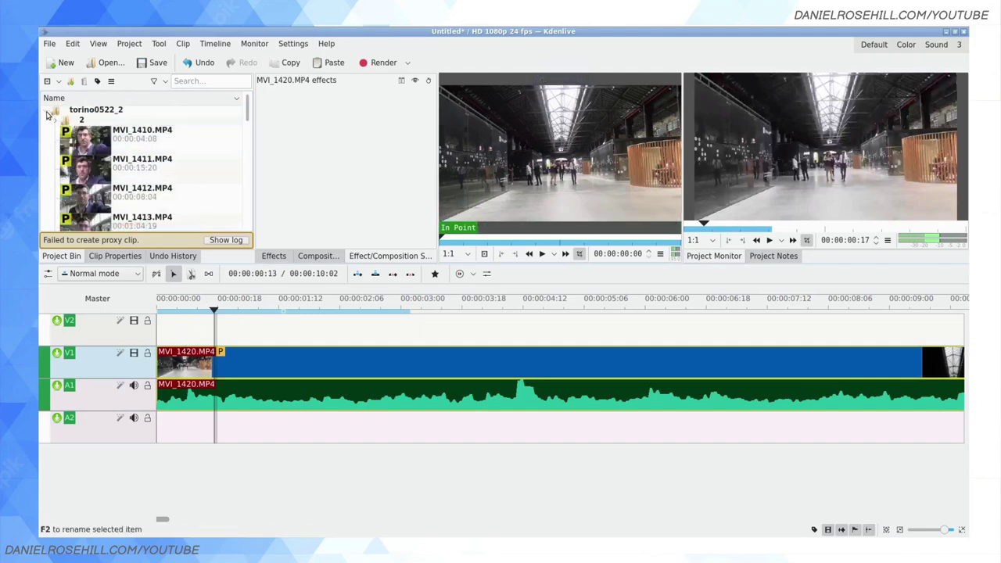
left_click(47, 115)
Step: Add a title clip with the text 'OGR Campus, Turin' placed low over the video frame
right_click(80, 160)
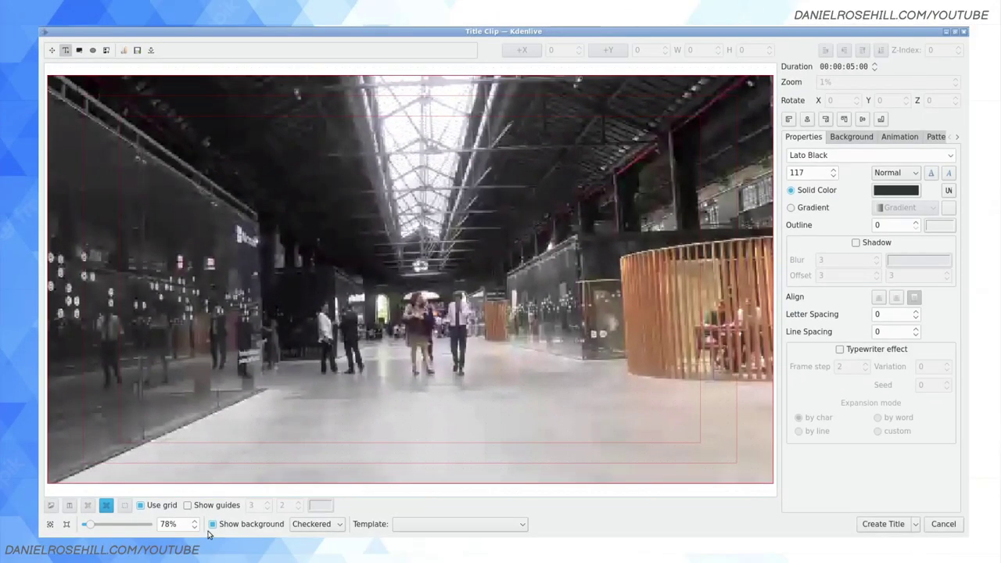
left_click(211, 524)
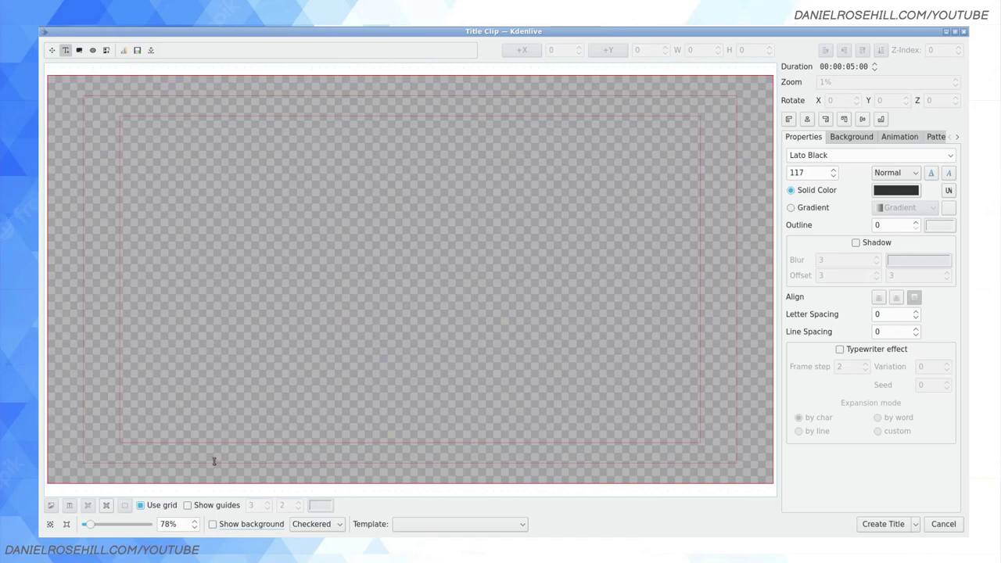
left_click(218, 524)
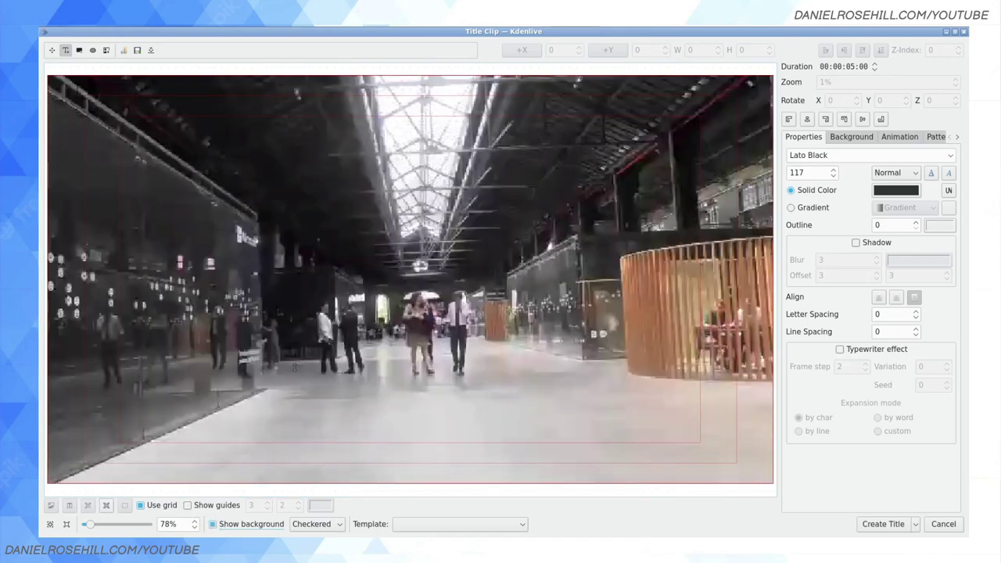
left_click(275, 388)
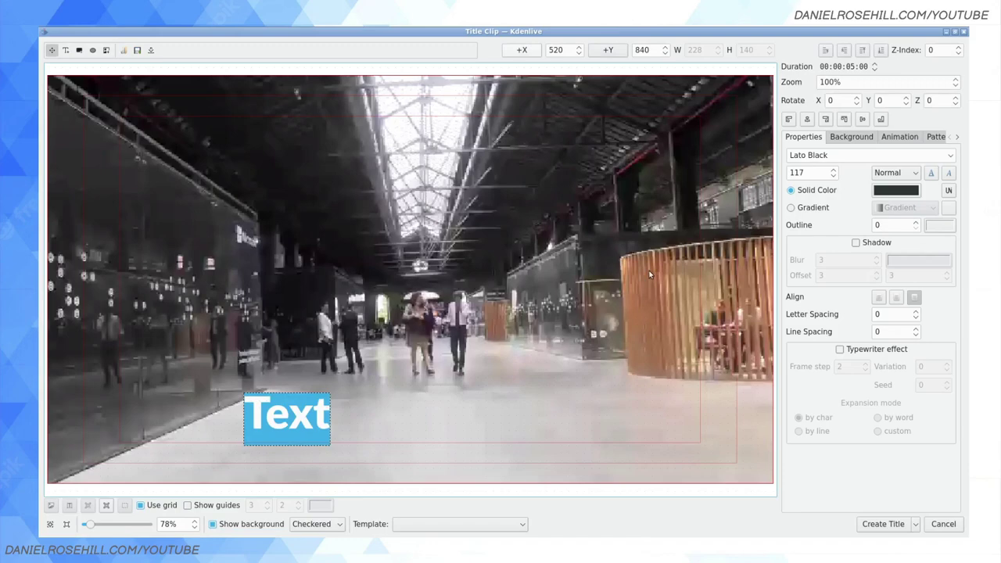
type("OGR")
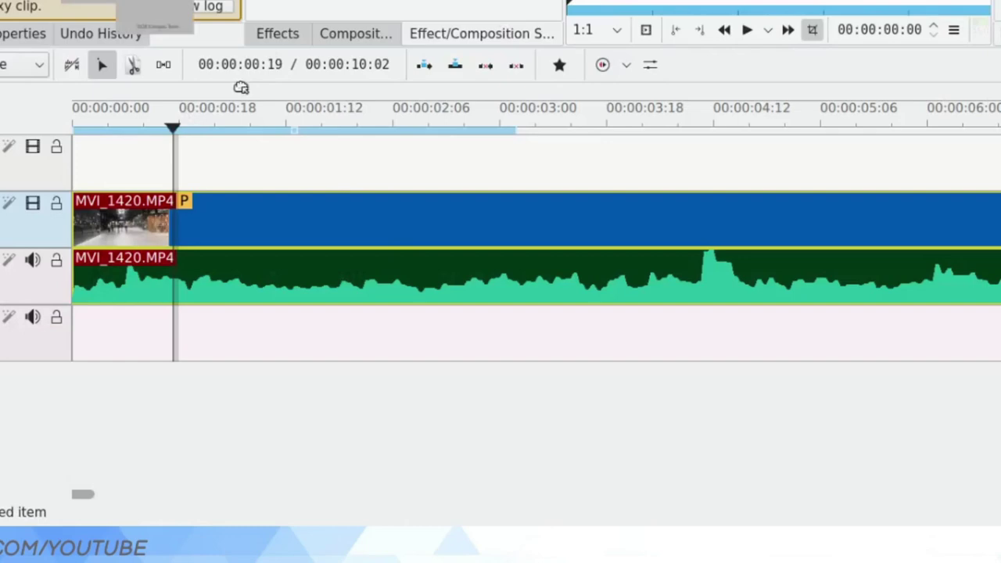
Step: Put the title on V2 at the playhead, shorten its right end and add a fade-out
left_click_drag(94, 47, 245, 143)
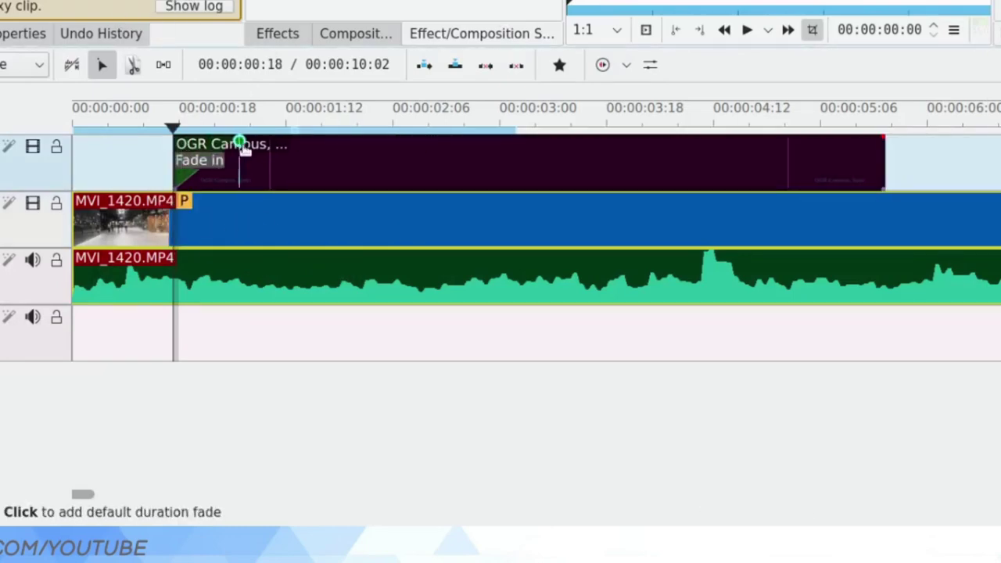
key("space")
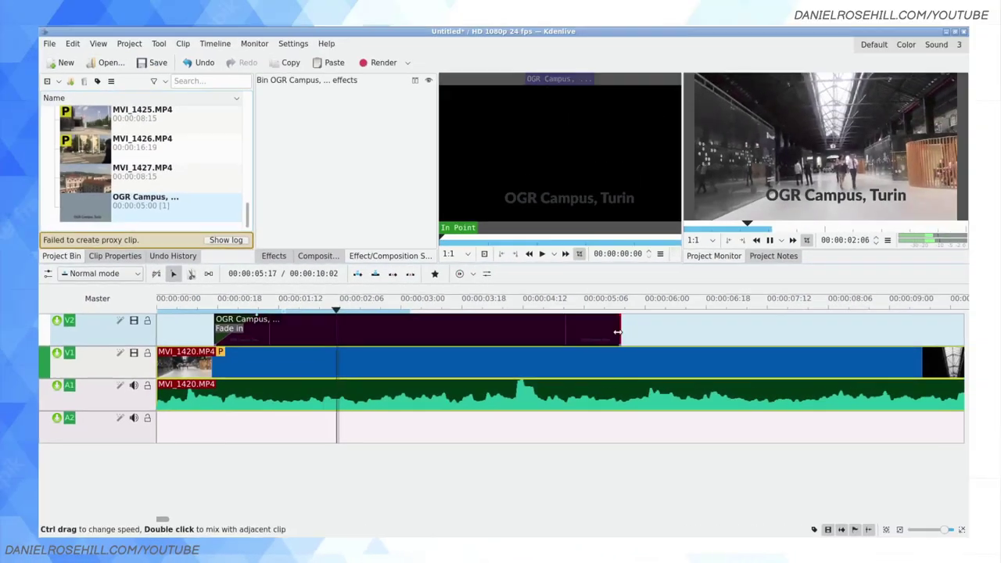
left_click_drag(806, 223, 728, 223)
left_click_drag(568, 321, 548, 322)
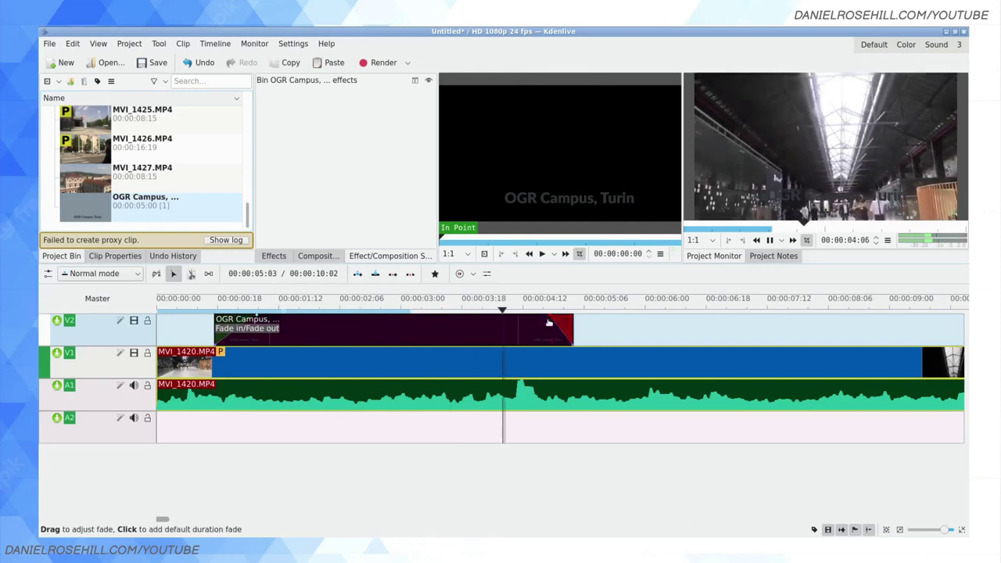
left_click(407, 335)
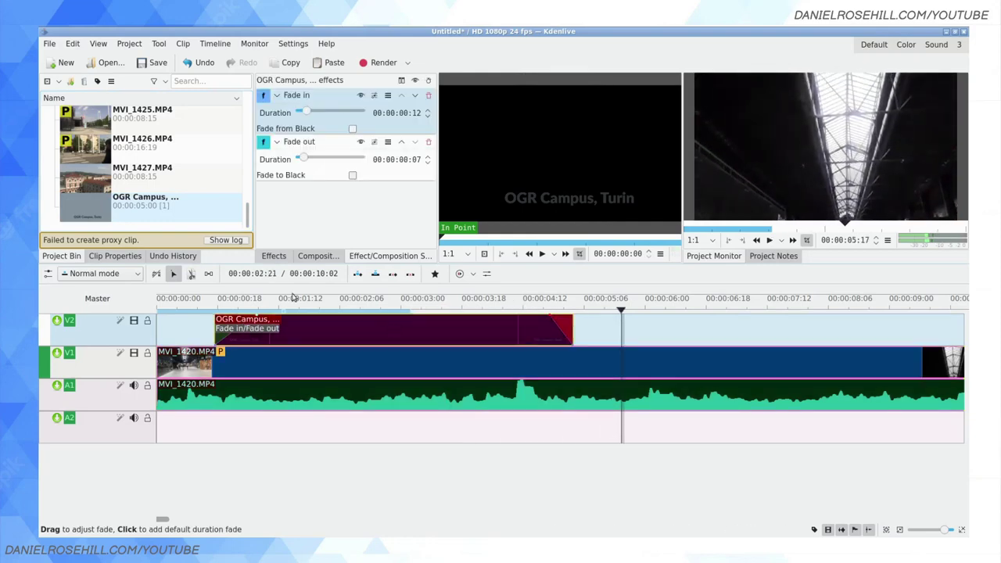
Step: Reopen the OGR Campus title in the editor and change its text colour to white
right_click(143, 204)
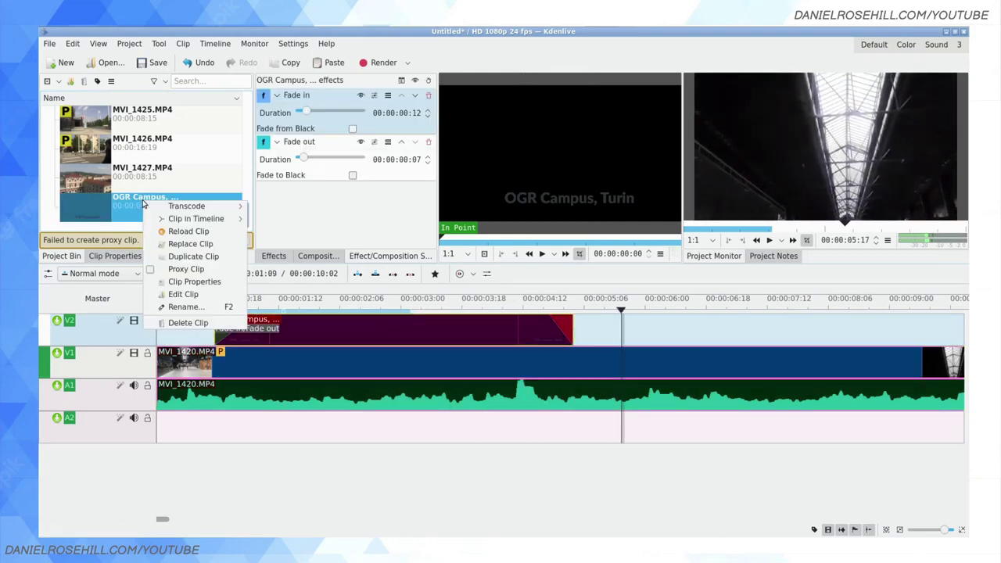
left_click(176, 299)
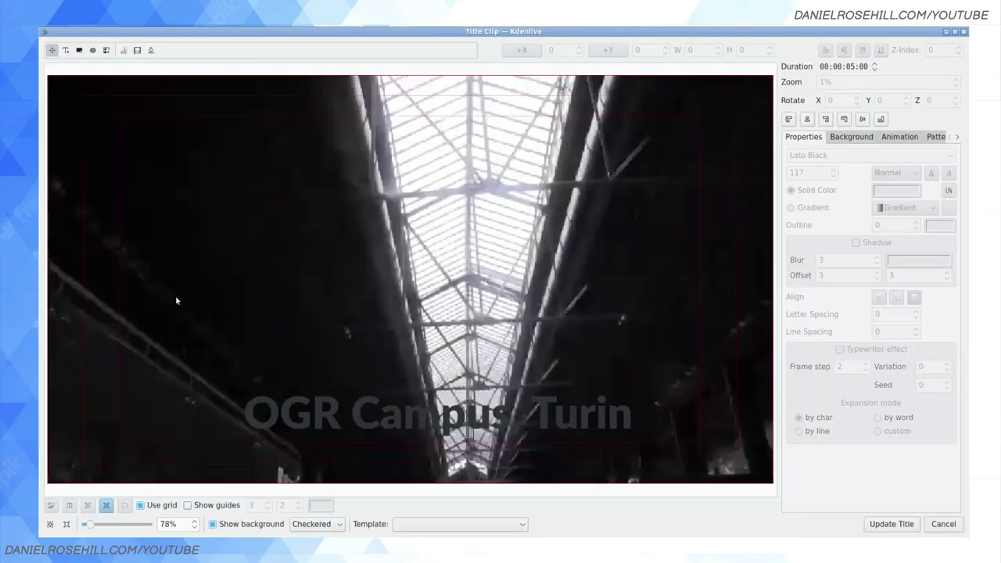
double_click(319, 420)
left_click(881, 192)
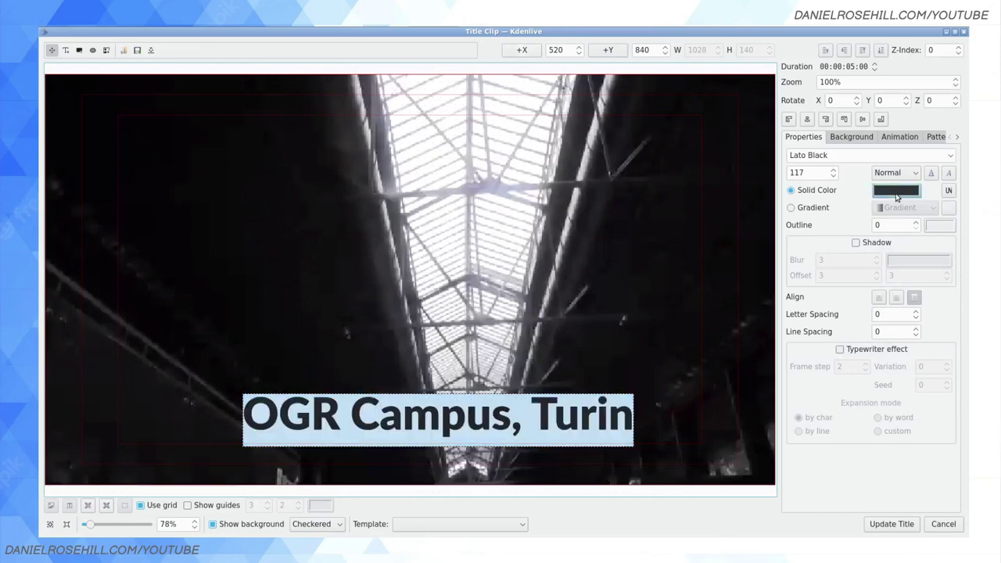
left_click(603, 289)
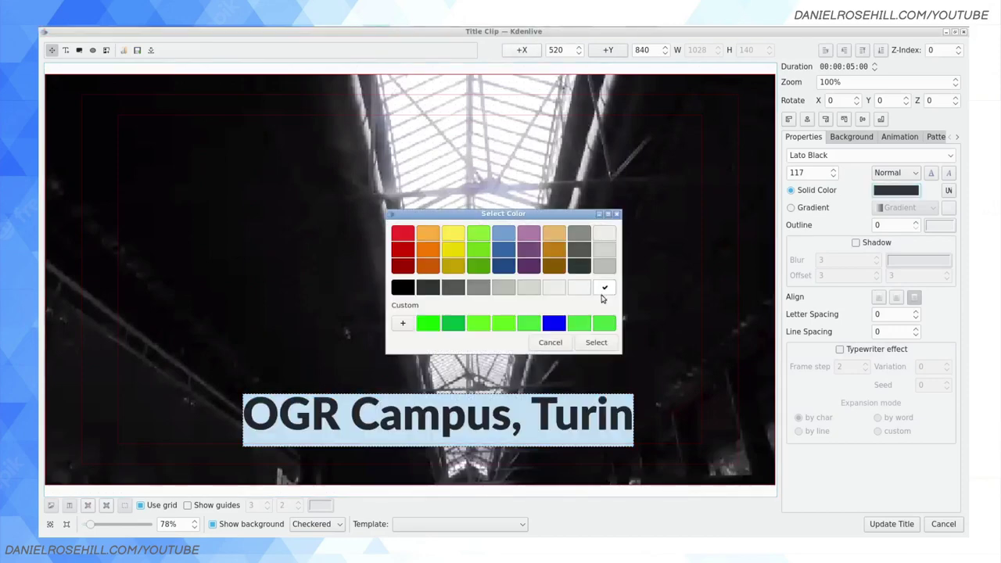
left_click(597, 342)
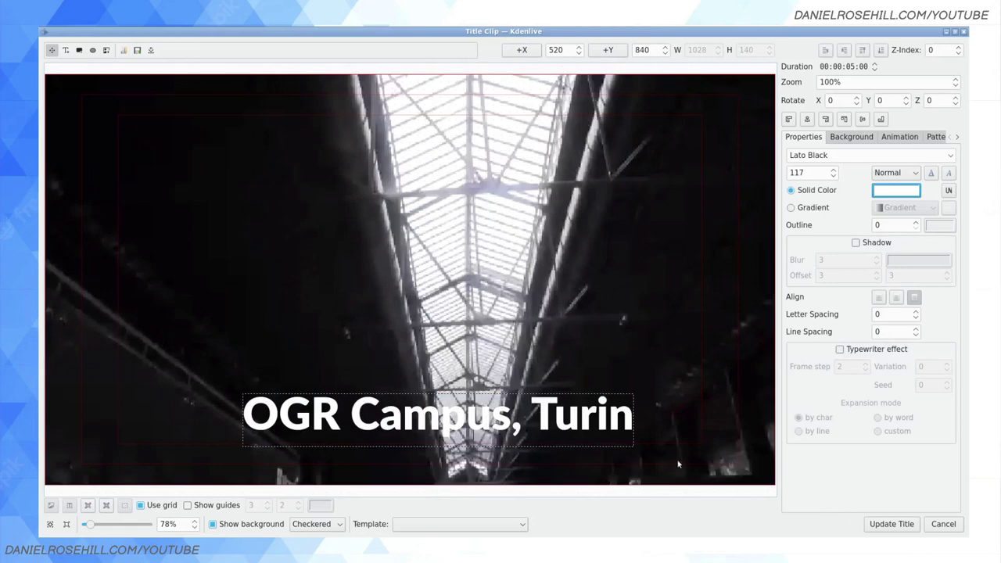
Step: Apply the white text, preview it over the footage, then delete the title from V2
left_click(906, 526)
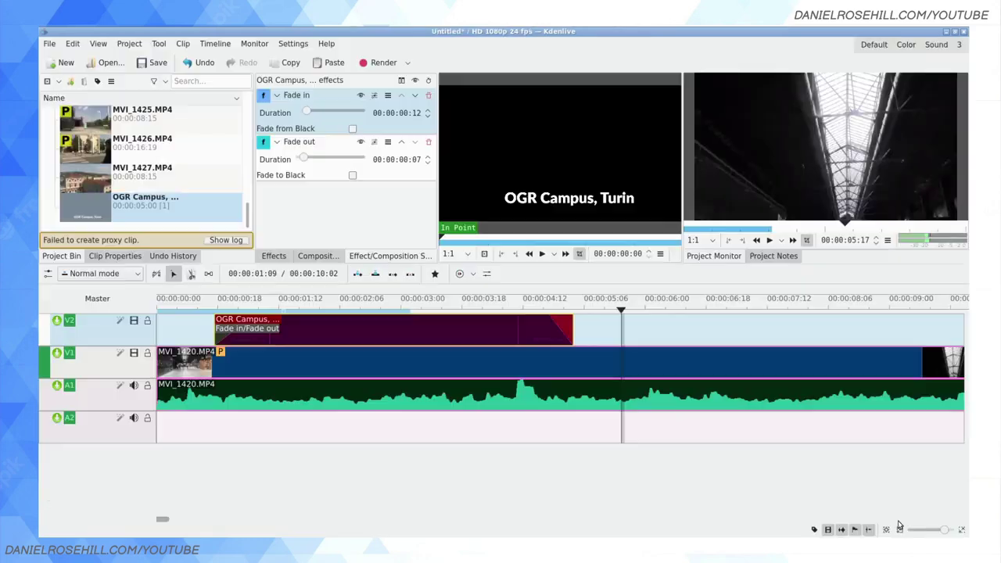
left_click(195, 302)
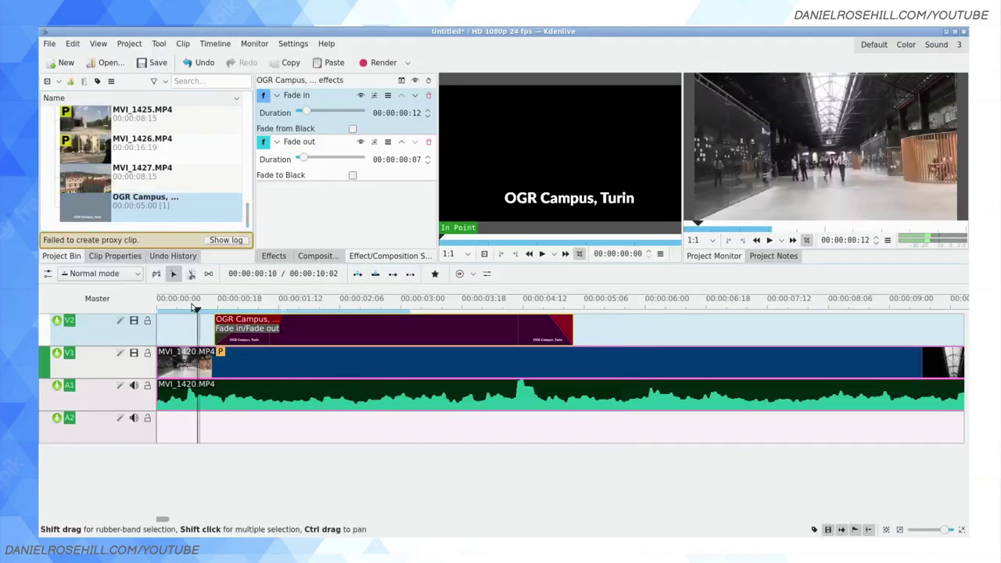
key("space")
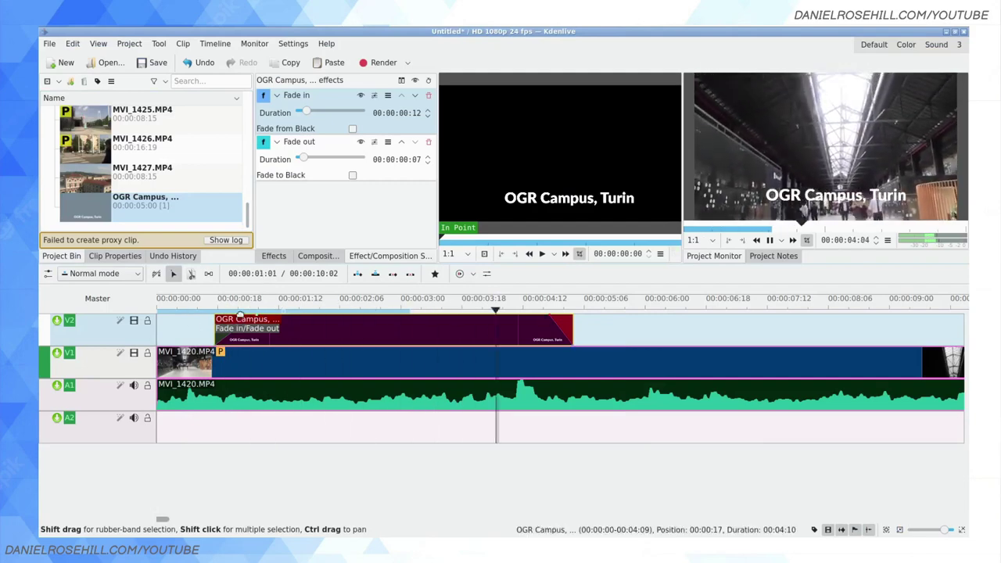
key("space")
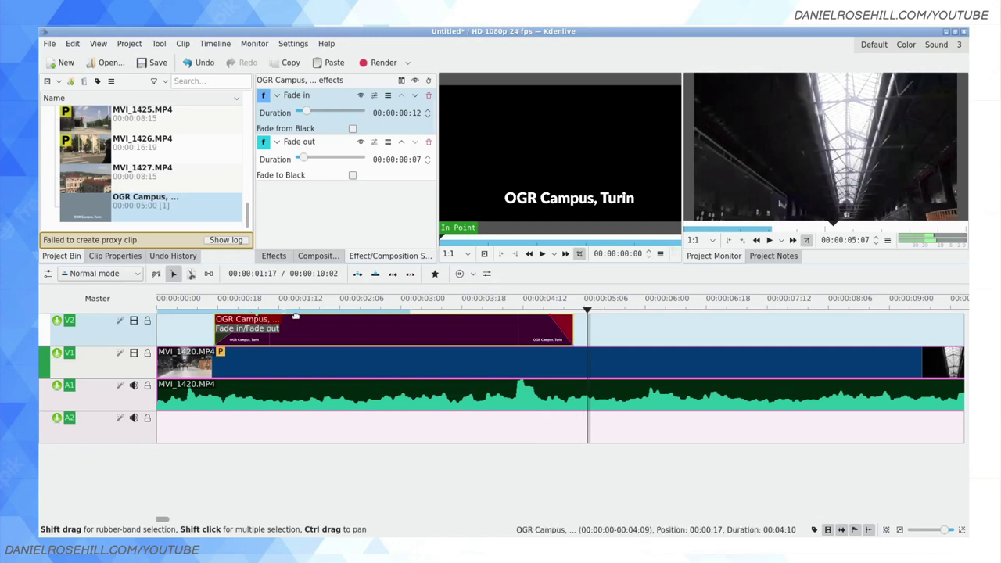
key("Delete")
left_click(163, 209)
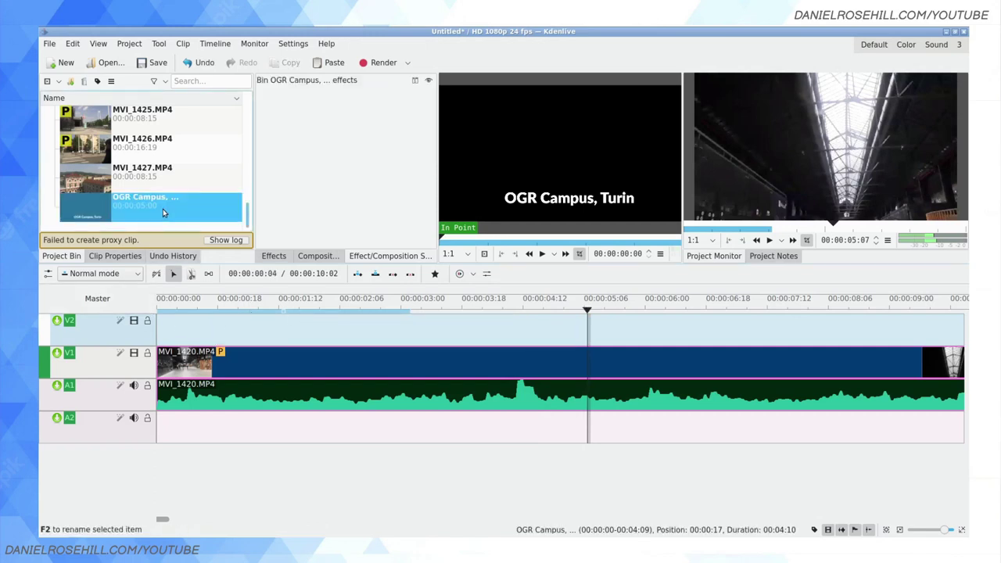
Step: Reopen the OGR Campus title and enable the typewriter effect with frame step 2, by character
right_click(163, 209)
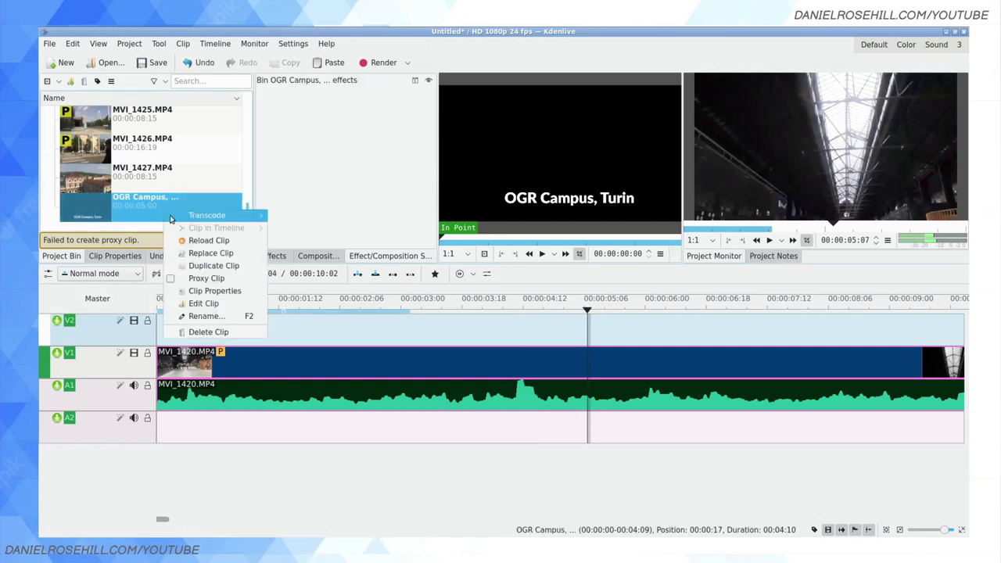
left_click(227, 305)
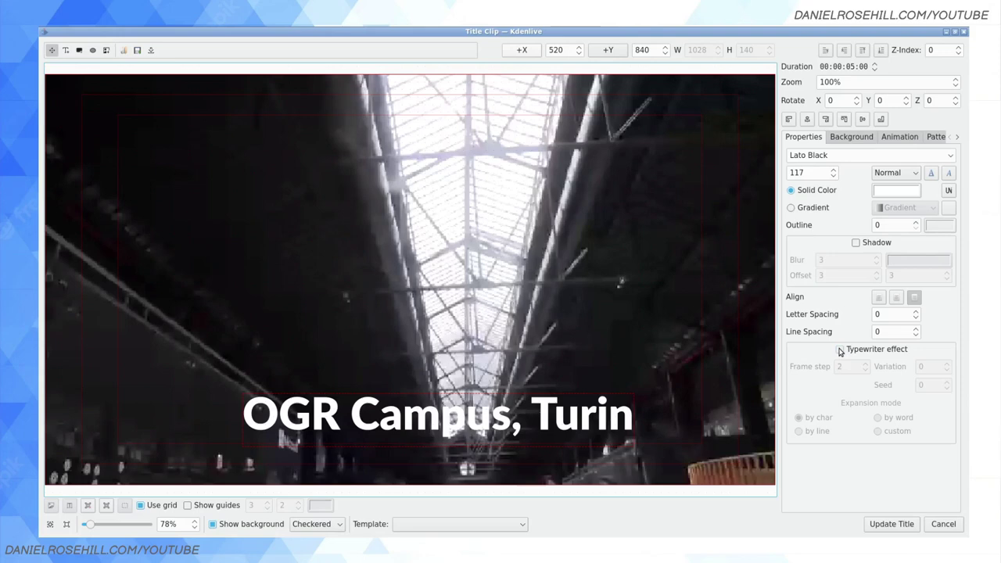
left_click(840, 350)
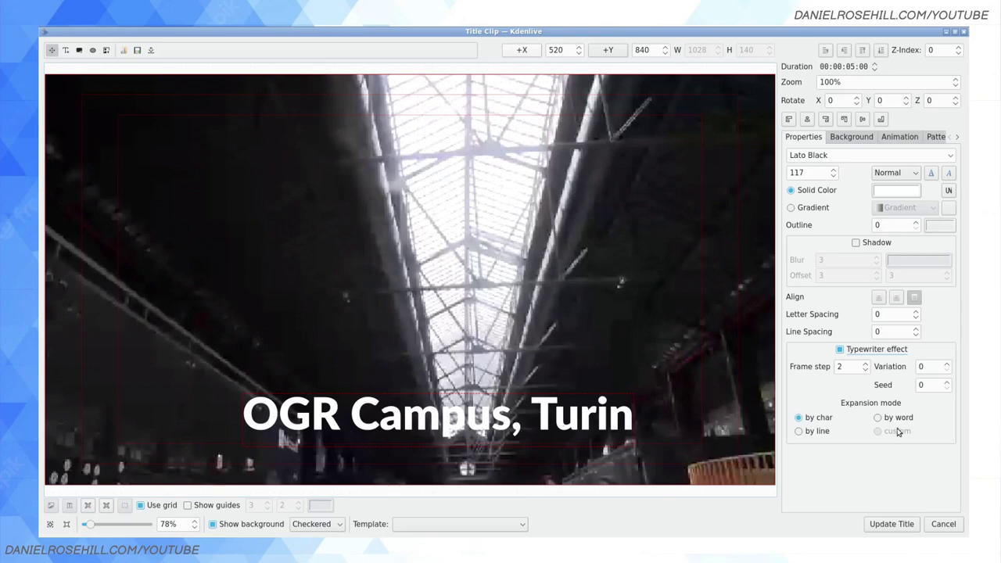
Step: Apply the typewriter title, place it on V2 over the footage and play a preview
left_click(897, 526)
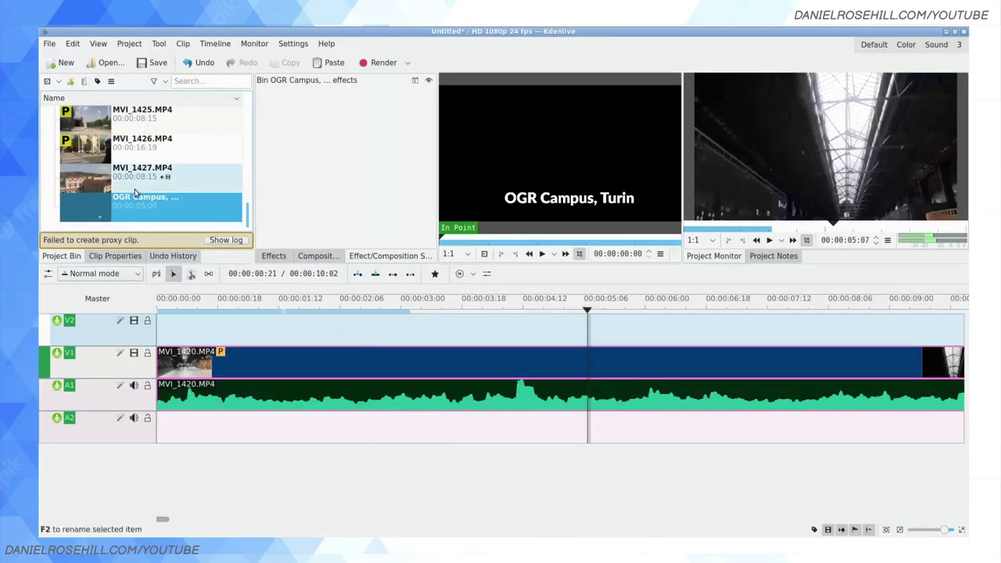
left_click_drag(143, 220, 257, 330)
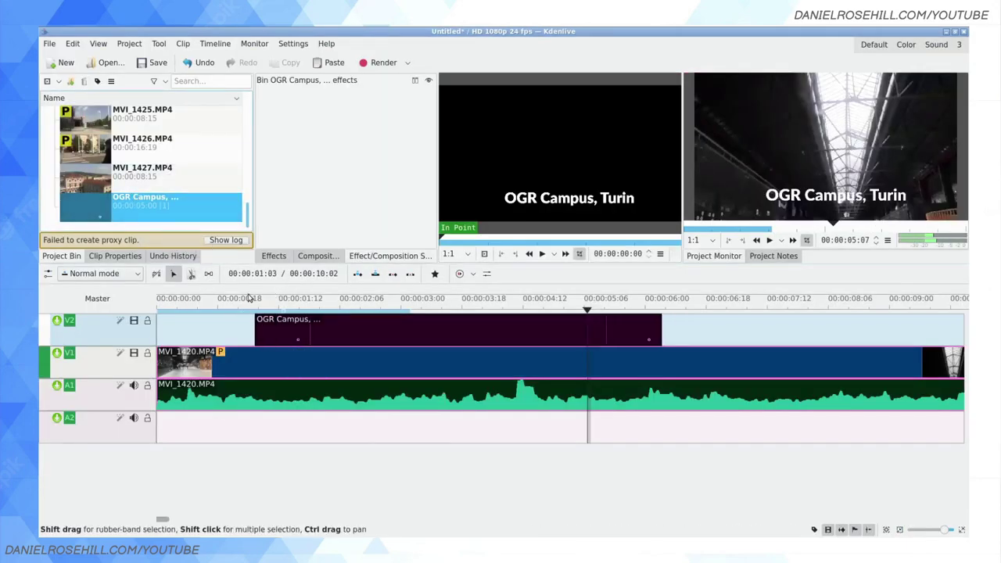
left_click(252, 299)
key("space")
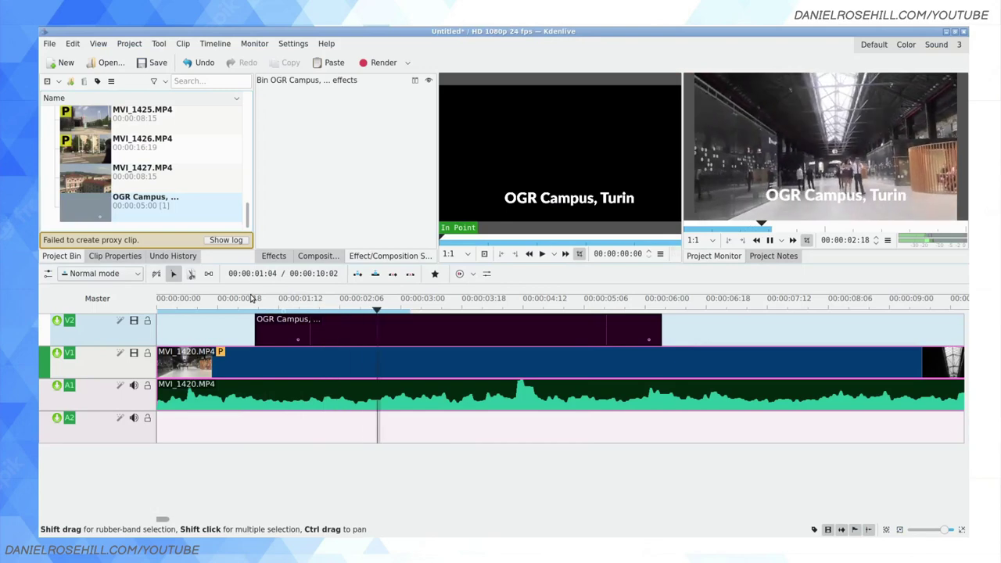
key("space")
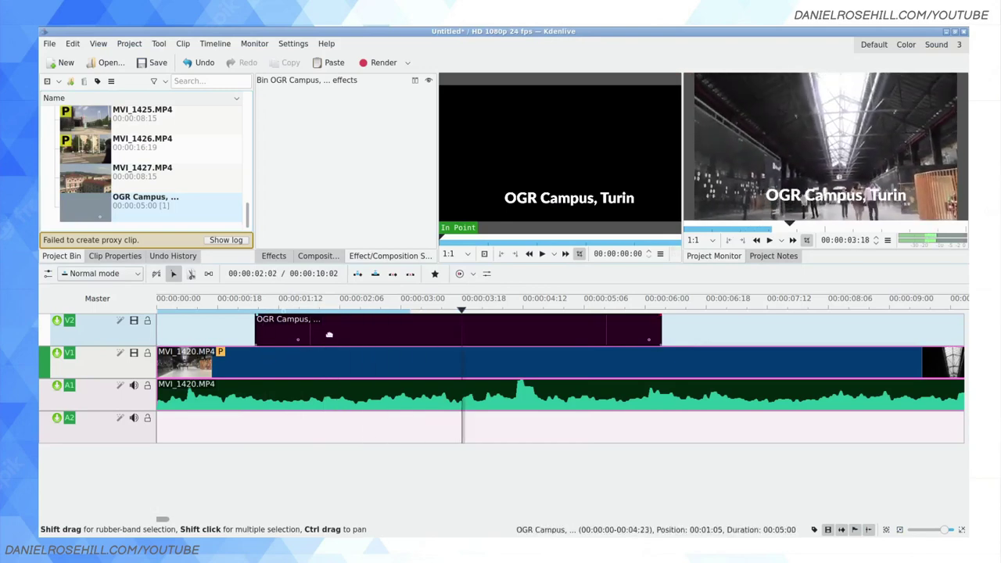
right_click(383, 329)
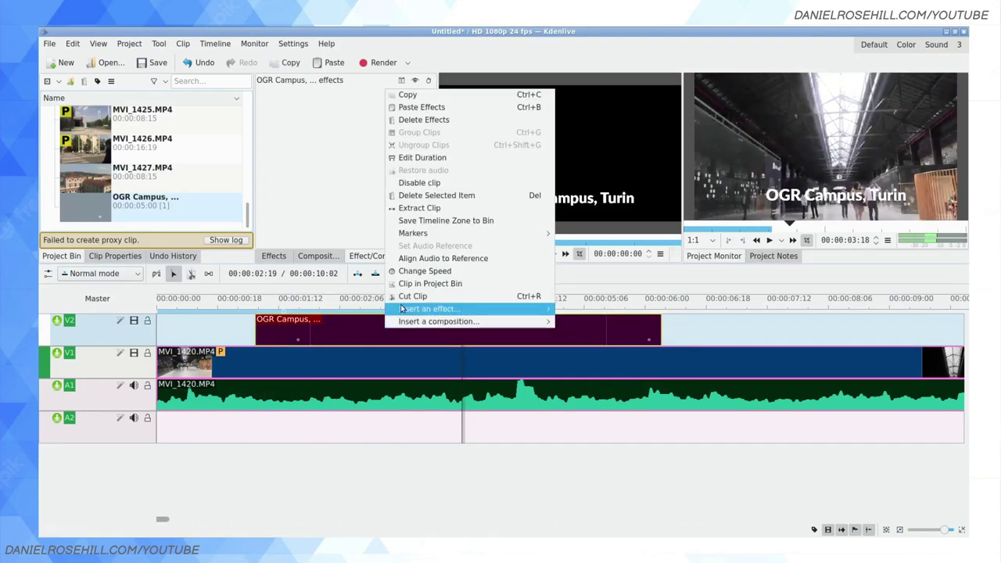
Step: Reopen the title, set the typewriter frame step to 1 and play back the reveal
left_click(162, 195)
right_click(162, 196)
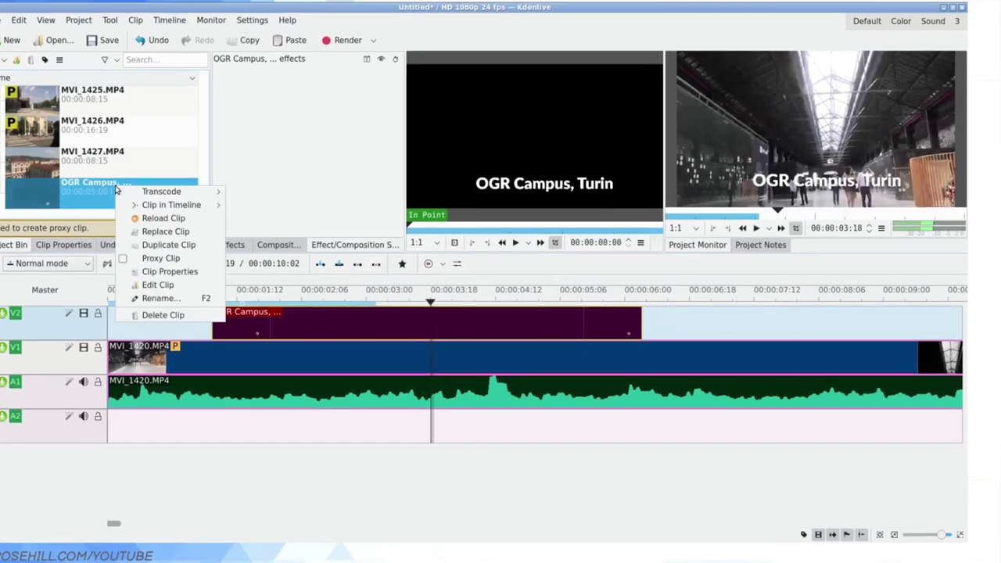
left_click(188, 287)
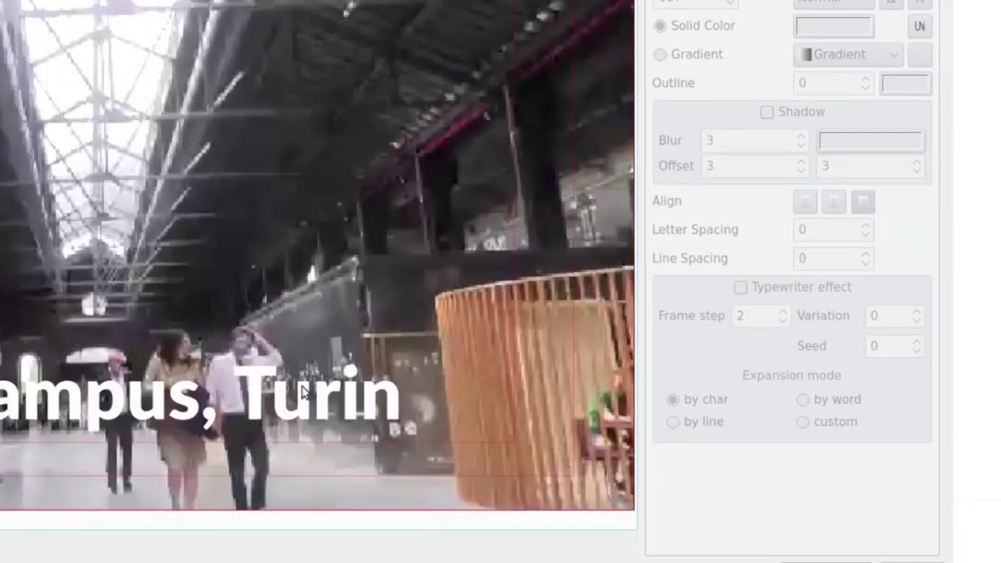
key("space")
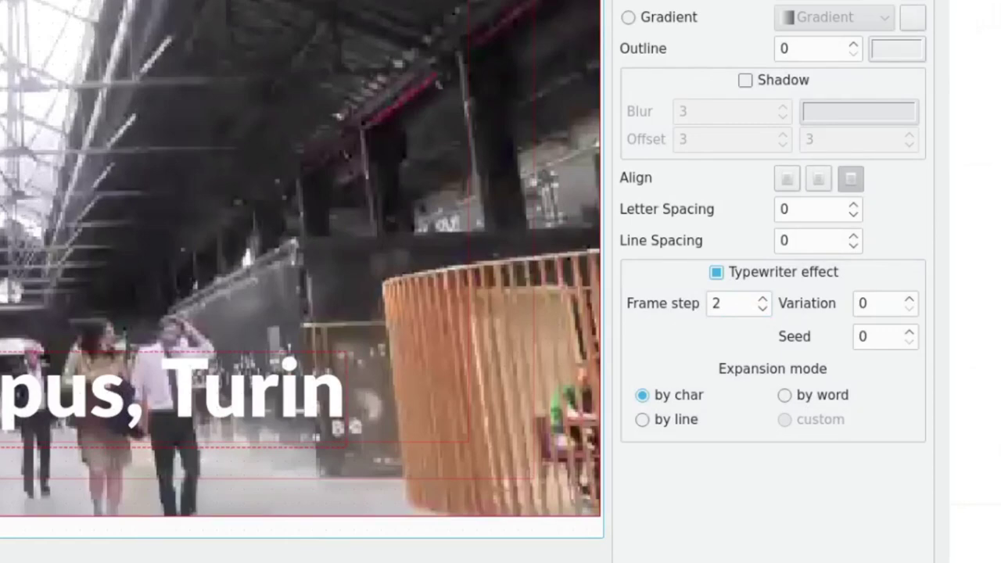
left_click(740, 301)
scroll(738, 302, "down", 1)
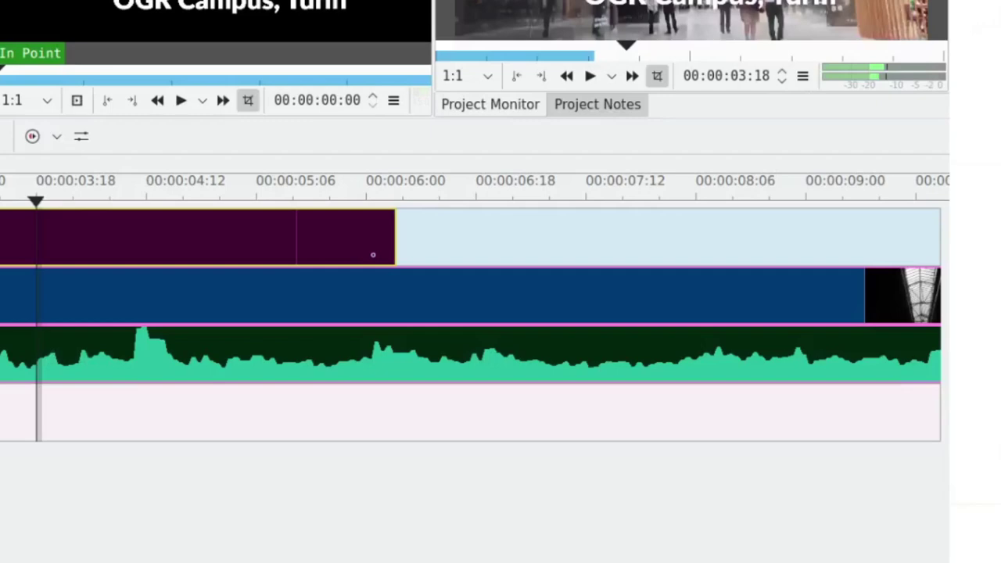
key("space")
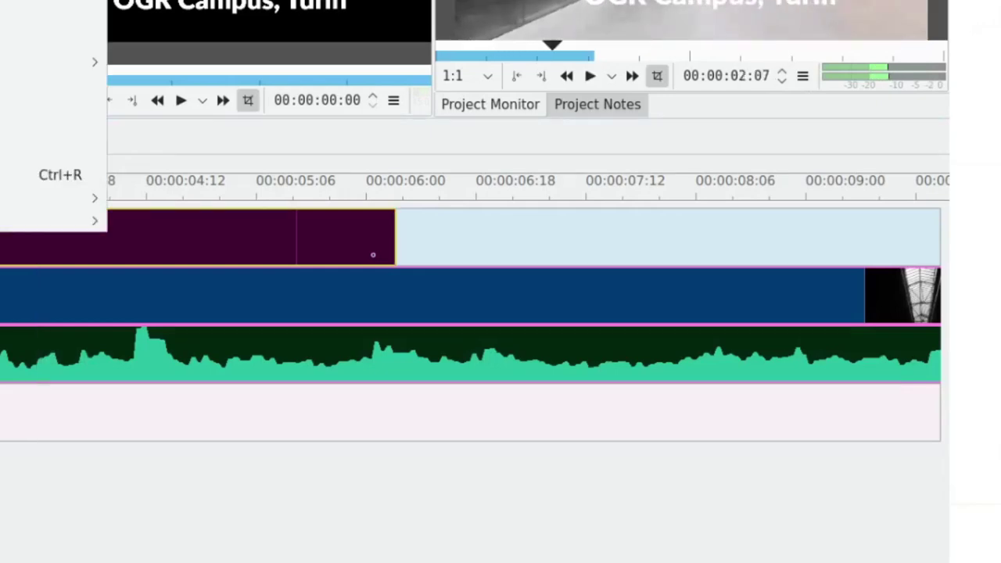
key("Escape")
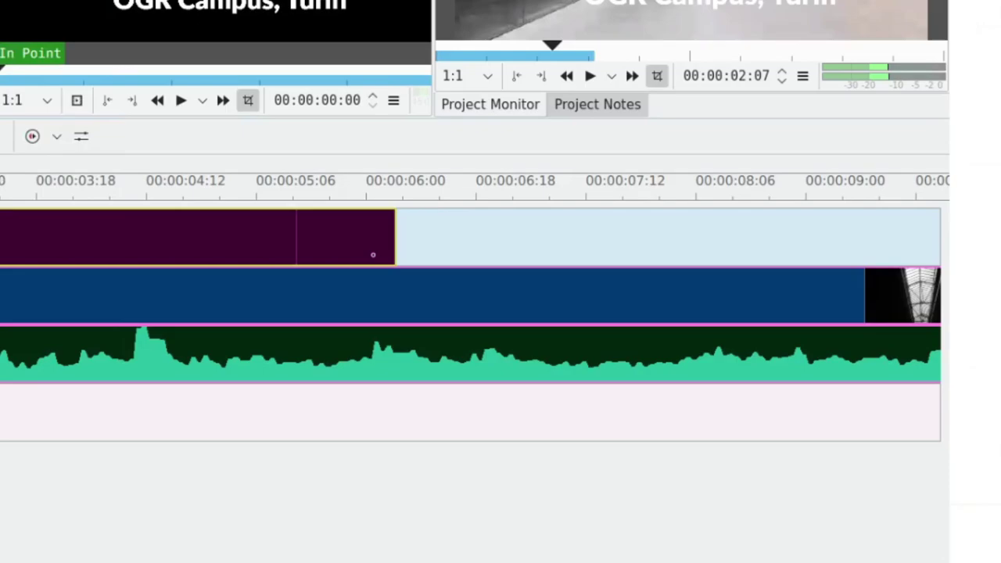
Step: Change the typewriter frame step to 7, apply it and play the title over the footage
double_click(373, 254)
left_click(48, 387)
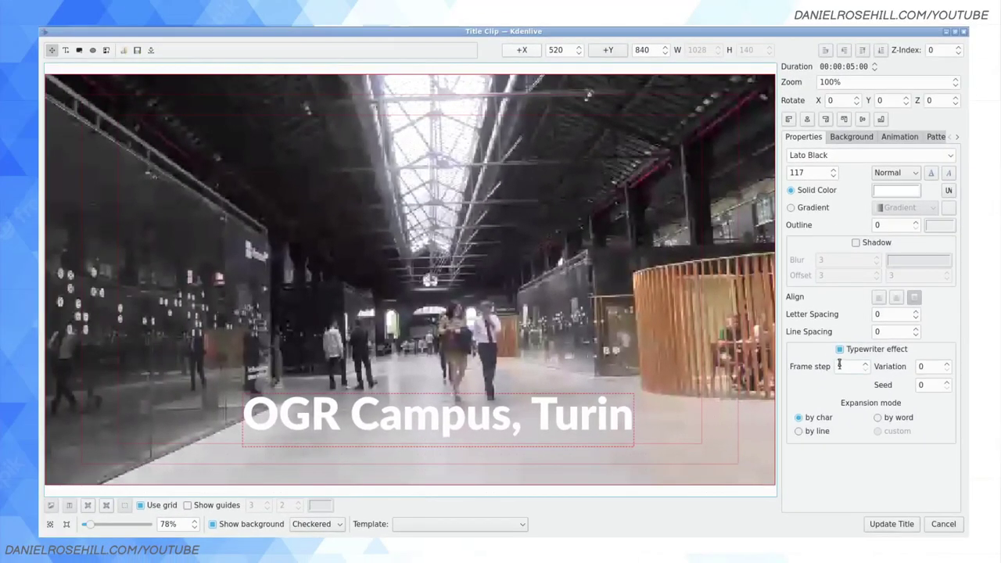
left_click(767, 323)
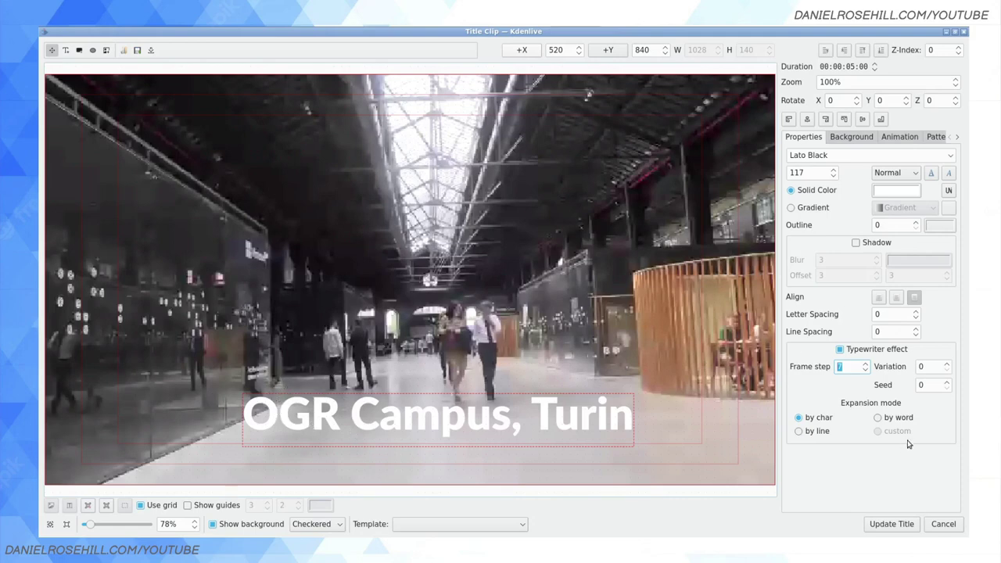
left_click(889, 524)
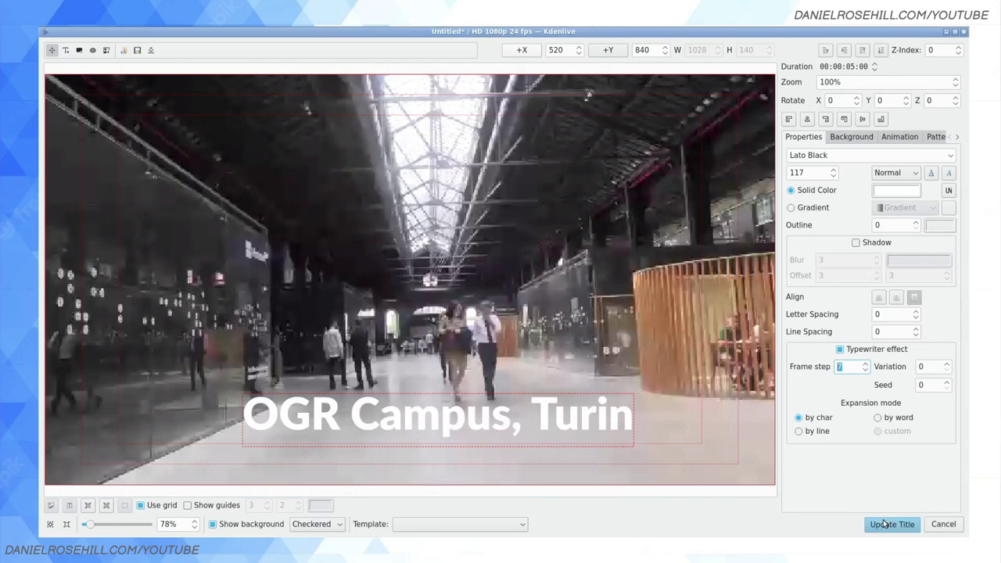
left_click(243, 310)
key("space")
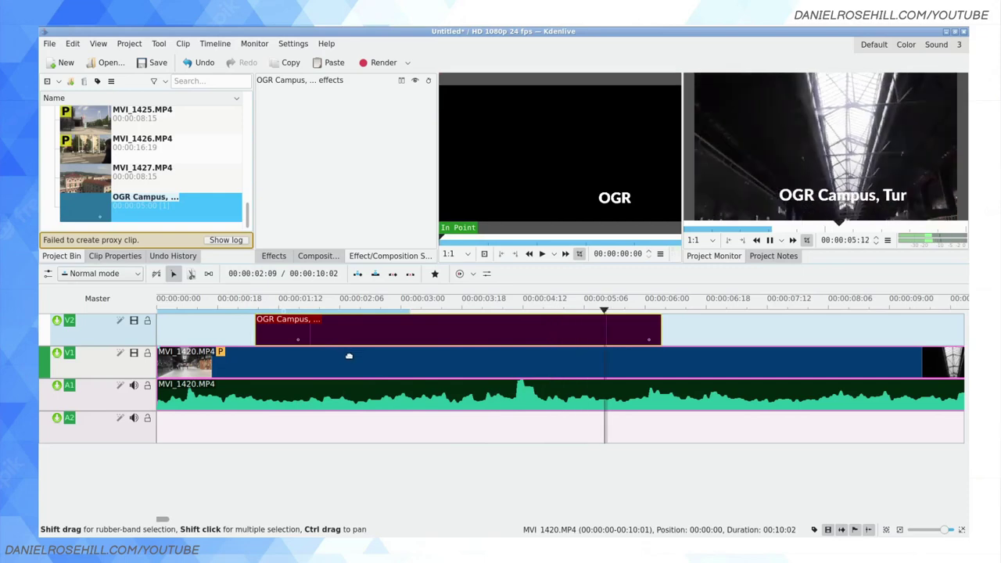
key("space")
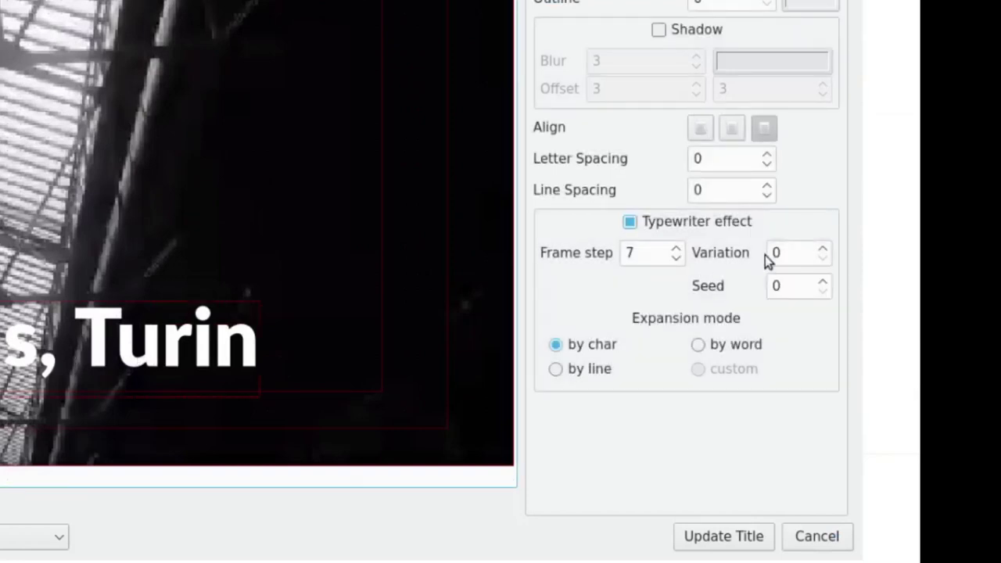
Step: Switch the typewriter expansion to by word with frame step 15 and apply the title
scroll(787, 252, "up", 3)
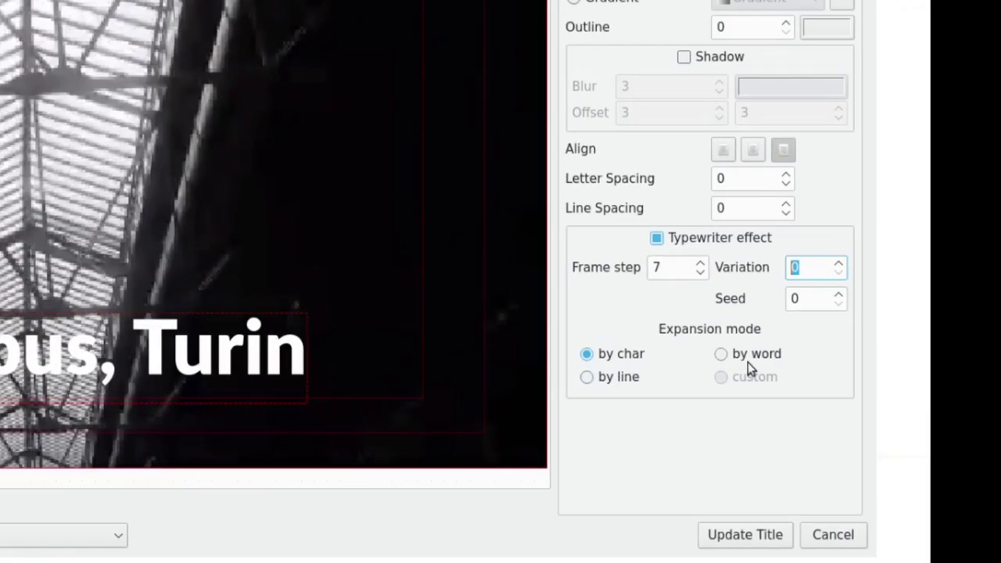
left_click(750, 357)
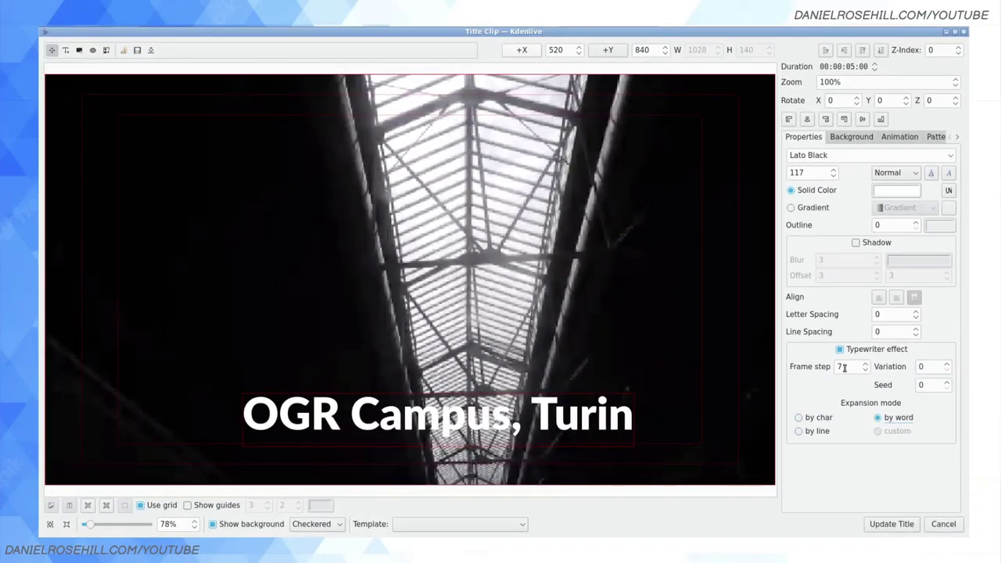
scroll(849, 368, "up", 6)
left_click(893, 524)
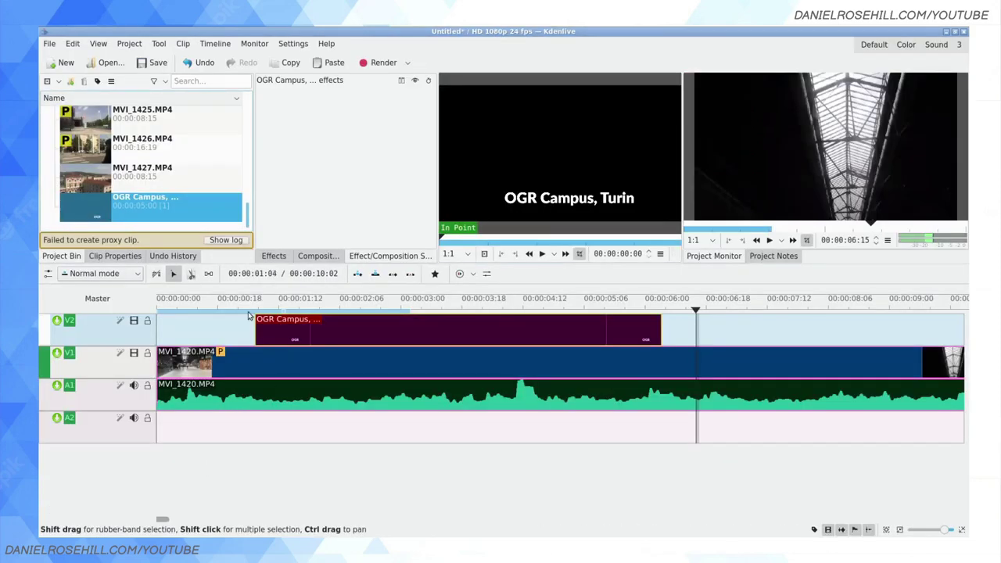
left_click(249, 316)
key("space")
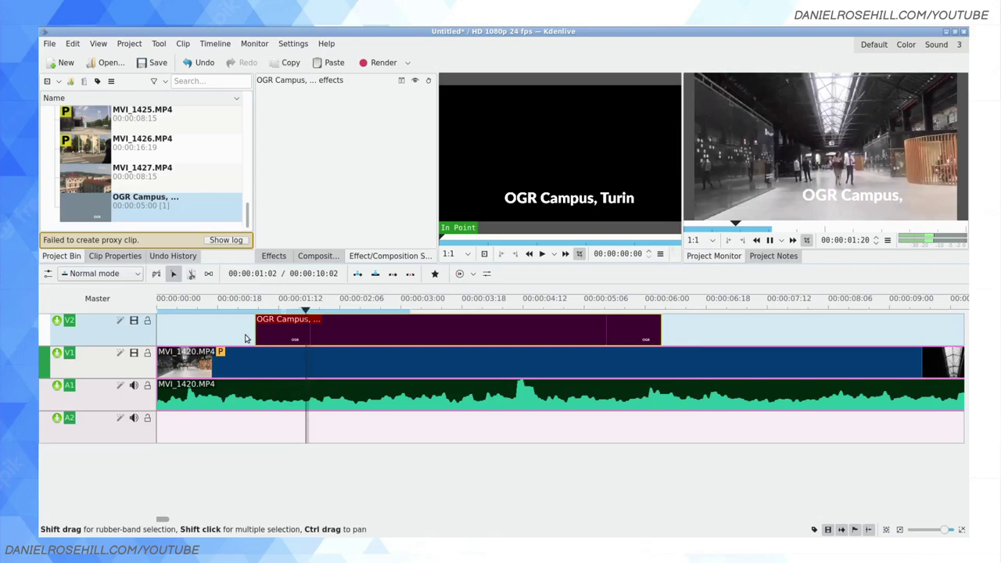
key("space")
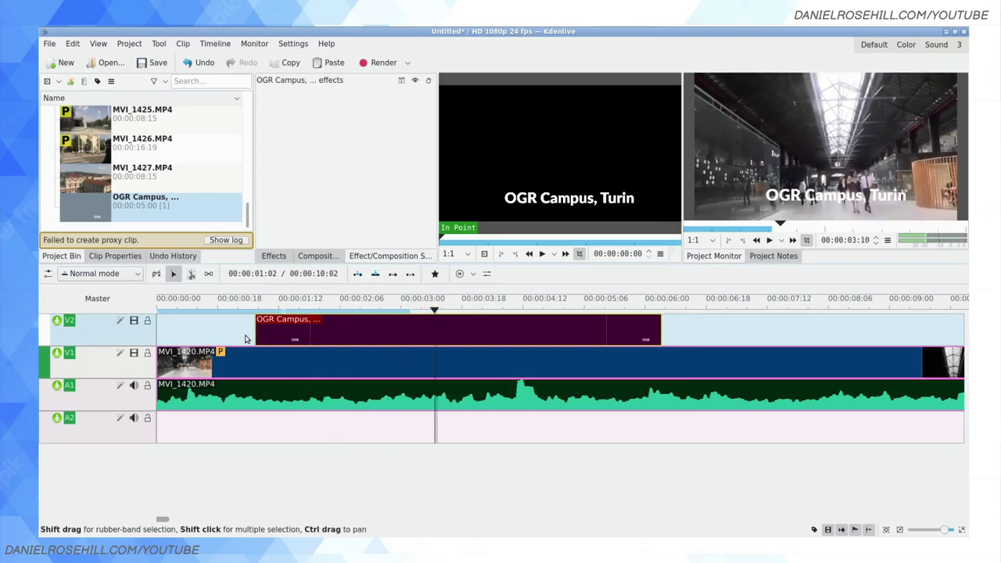